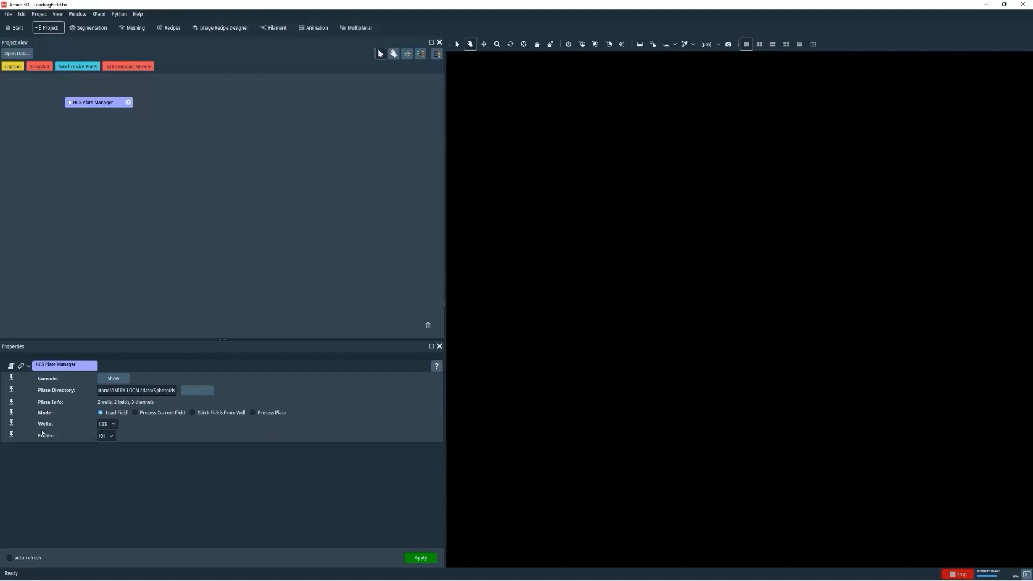
# Step: Load field f01 of well C03 from the plate and attach a Volume Rendering to the multichannel image
pyautogui.click(421, 558)
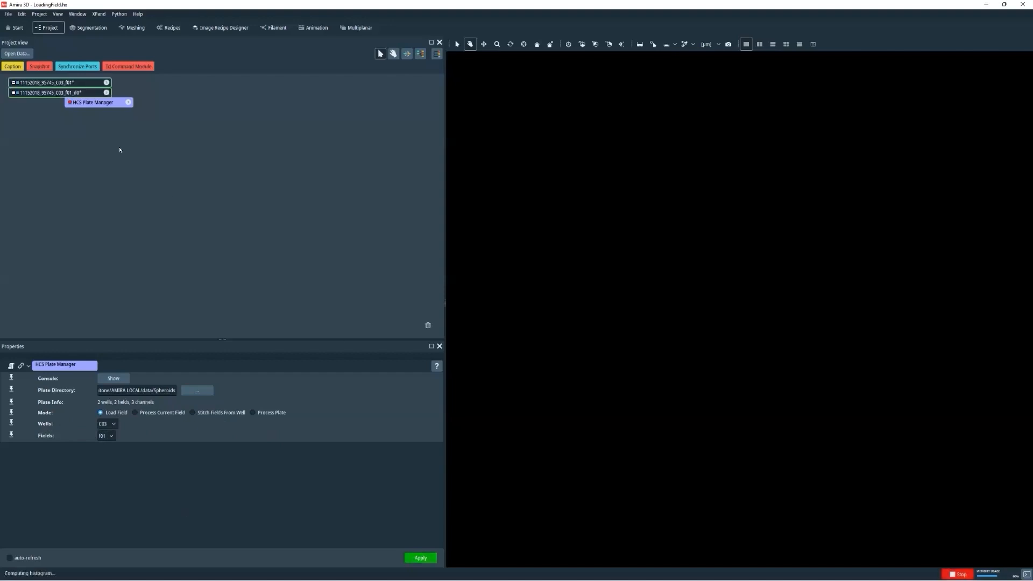
pyautogui.moveTo(84, 86); pyautogui.dragTo(206, 132)
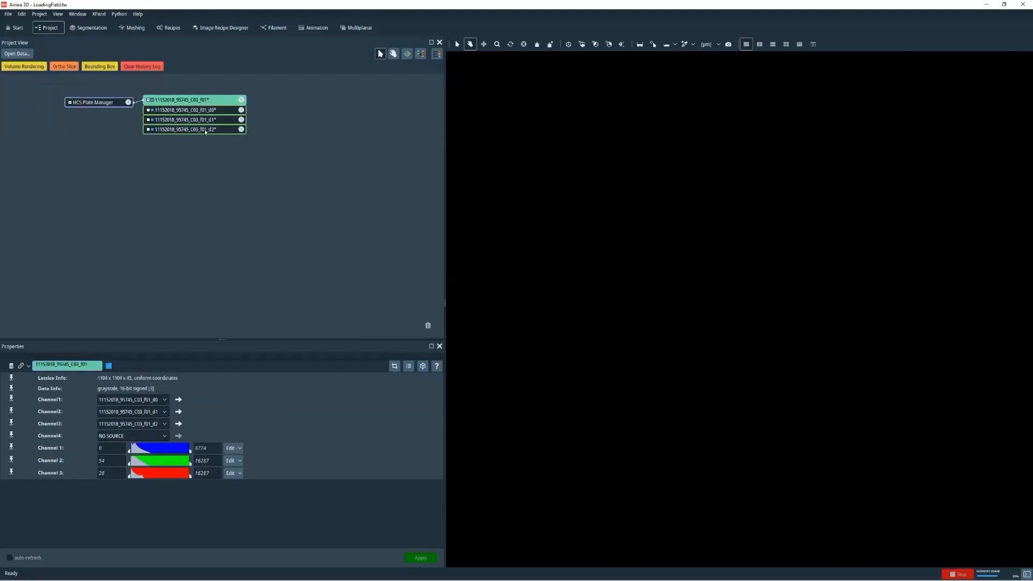
pyautogui.rightClick(206, 104)
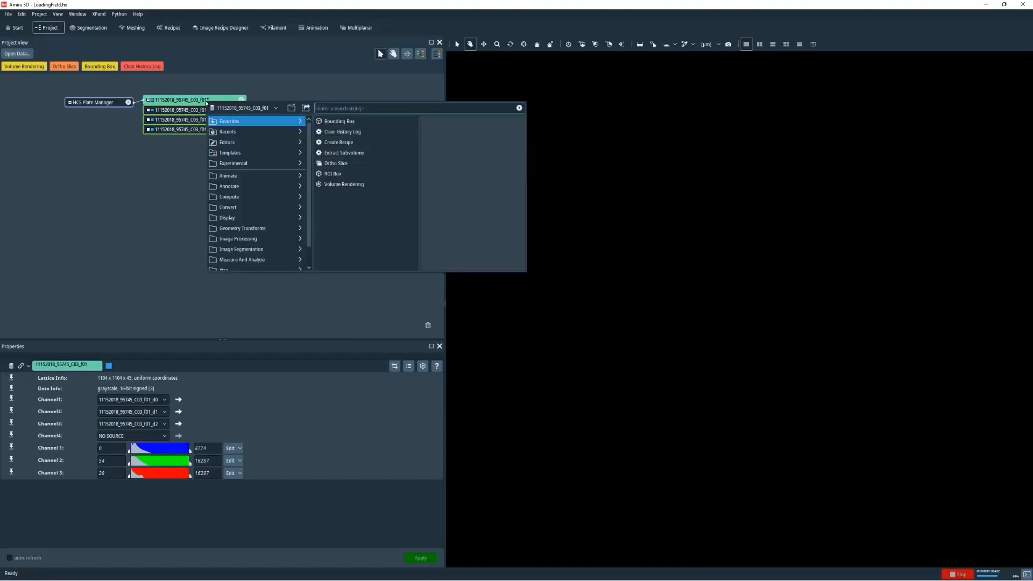
pyautogui.click(350, 186)
pyautogui.click(439, 183)
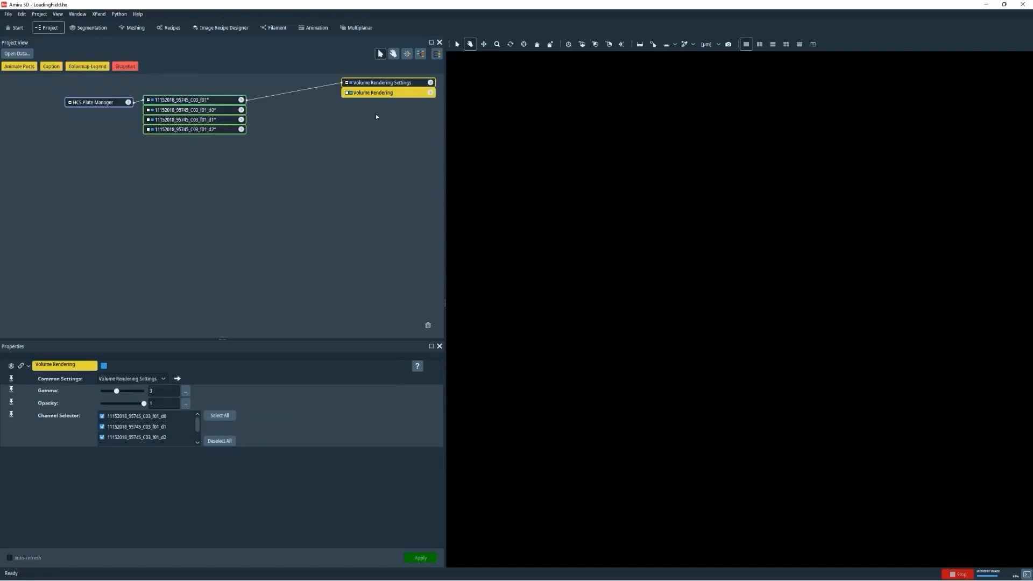
# Step: Lower the multichannel image's upper intensity limits to about 5520 for channel 1, 7392 for channel 2 and 9494 for channel 3
pyautogui.click(199, 100)
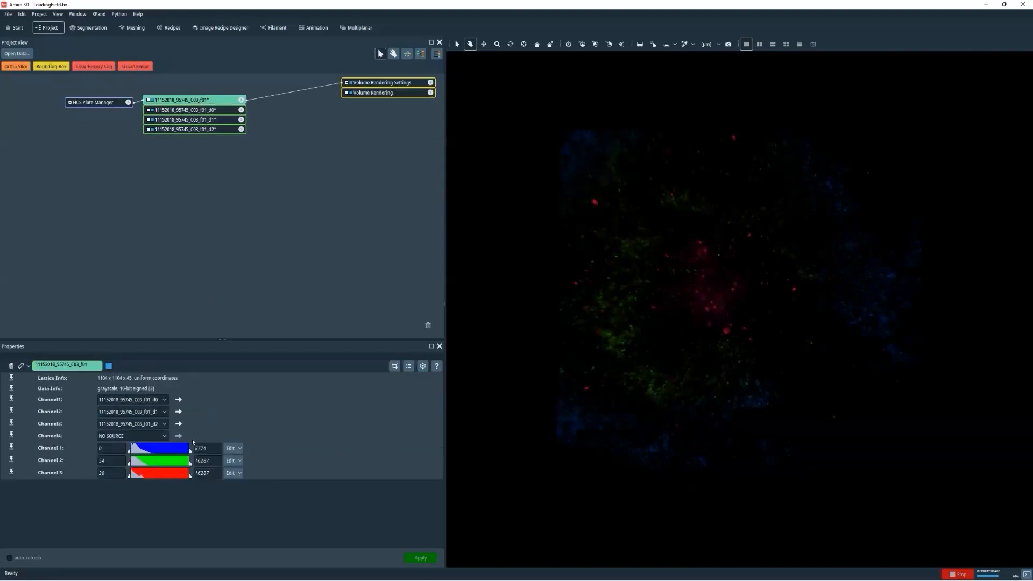
pyautogui.moveTo(176, 455); pyautogui.dragTo(167, 480)
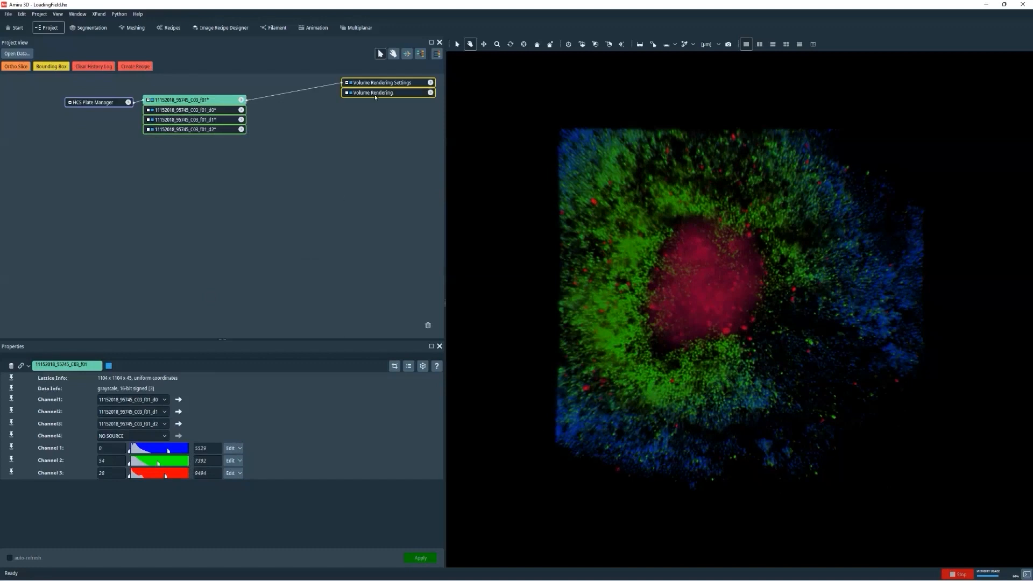
# Step: Toggle the individual channels of the Volume Rendering, leaving d1 and d2 shown and d0 hidden
pyautogui.click(375, 93)
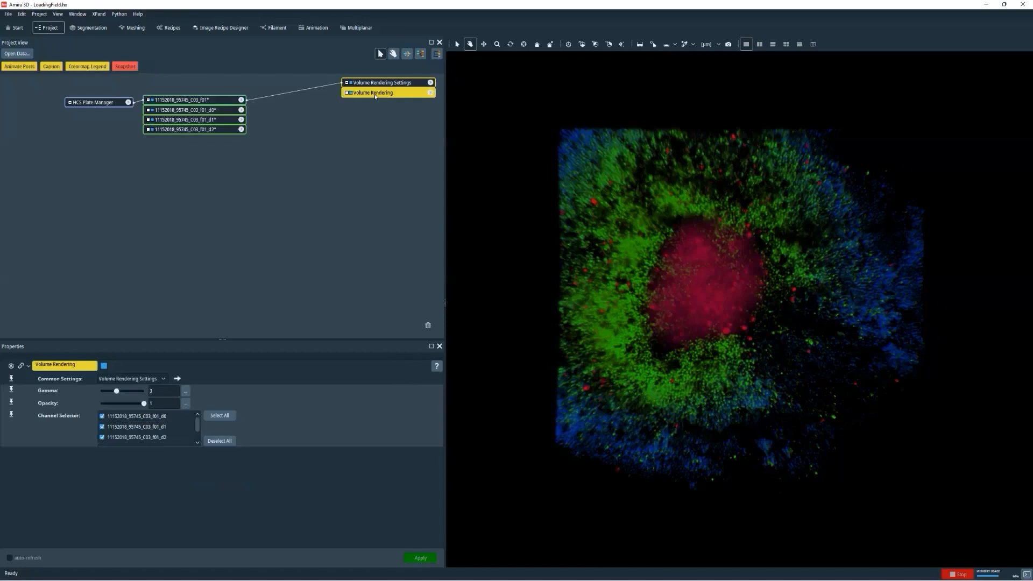
pyautogui.click(101, 416)
pyautogui.click(102, 426)
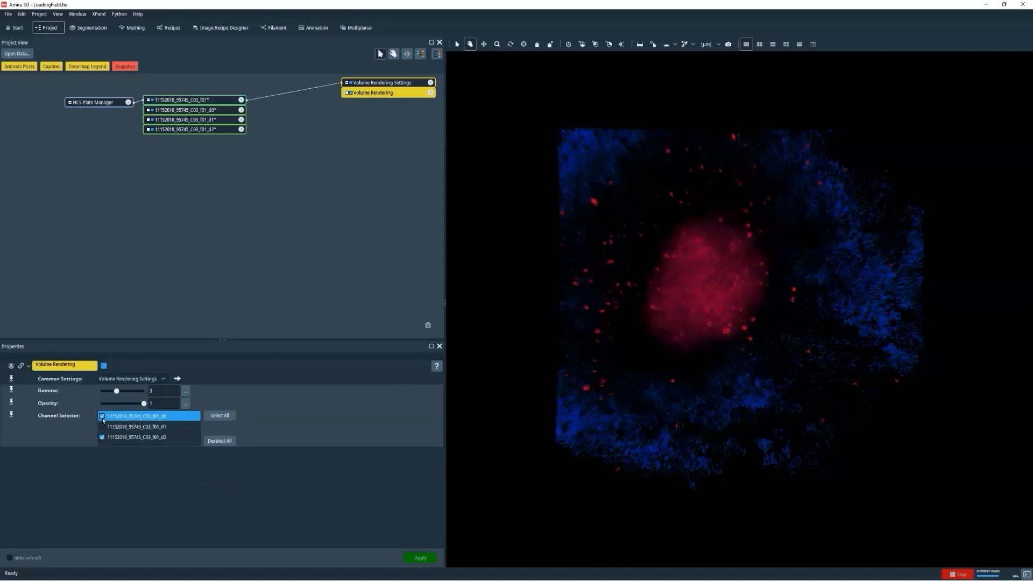
pyautogui.click(101, 417)
pyautogui.click(102, 437)
pyautogui.click(102, 438)
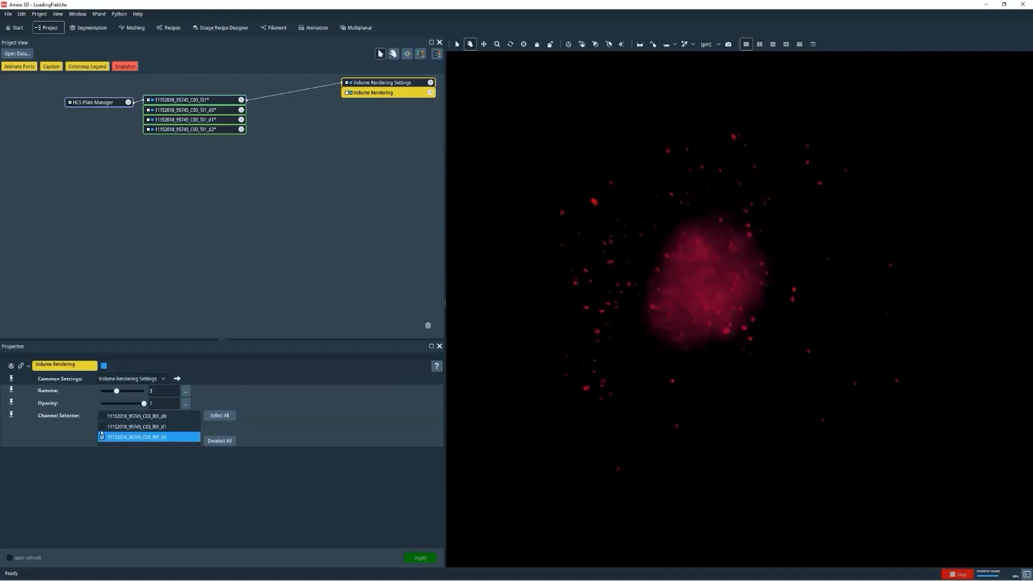
pyautogui.click(102, 426)
pyautogui.click(101, 427)
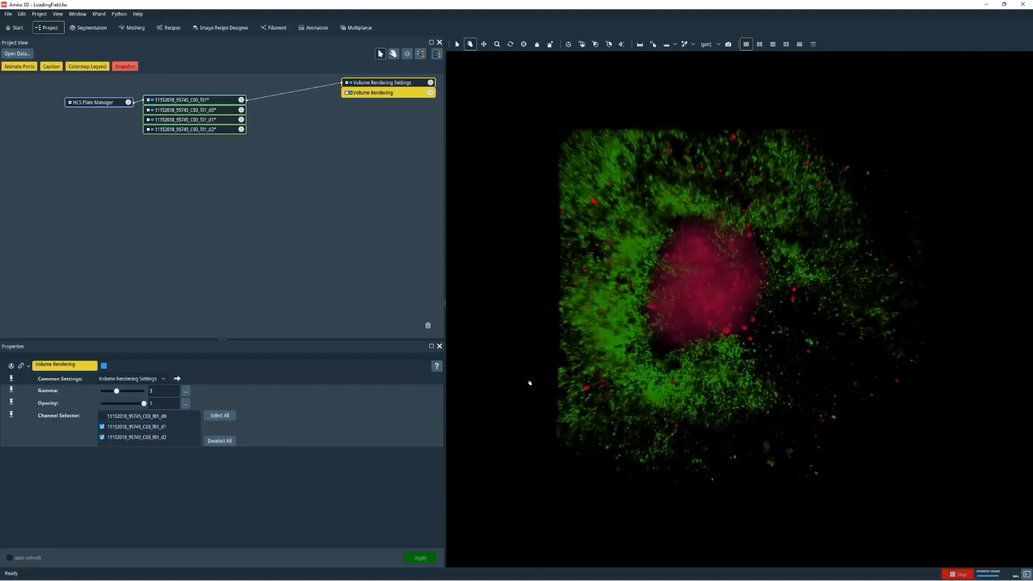
# Step: Create a Recipe Player object in the project
pyautogui.rightClick(113, 178)
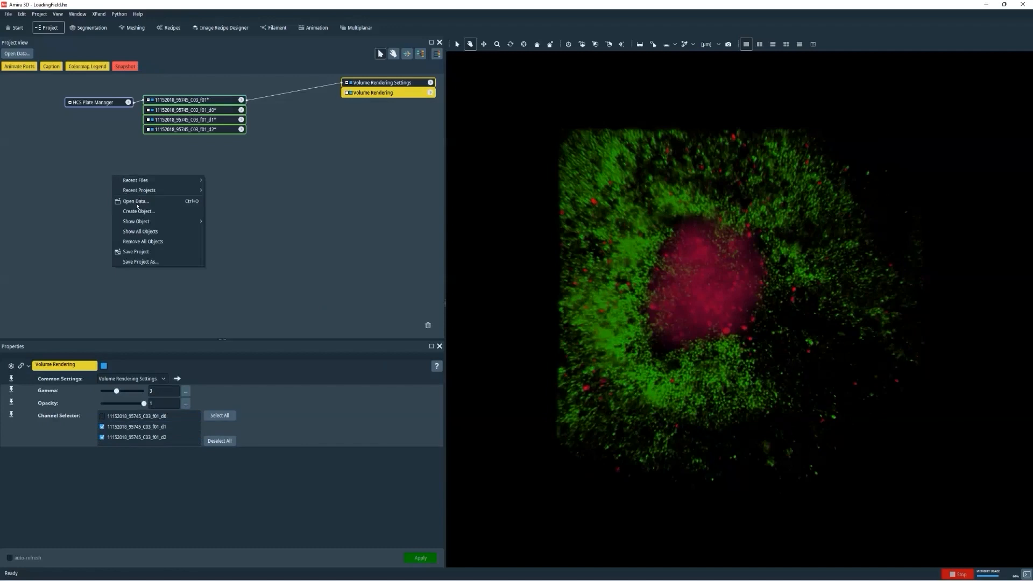
pyautogui.click(142, 212)
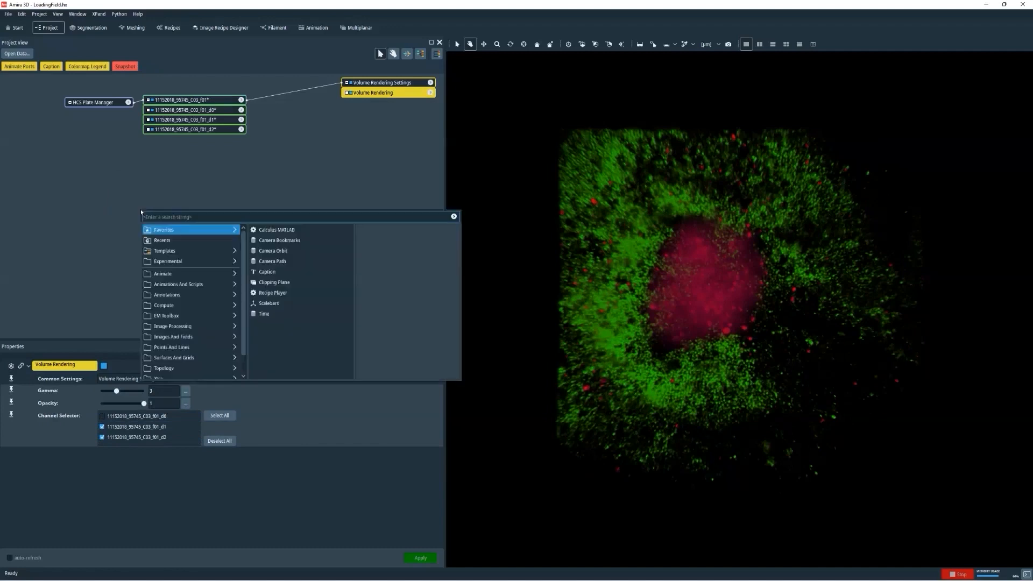
pyautogui.write('reci')
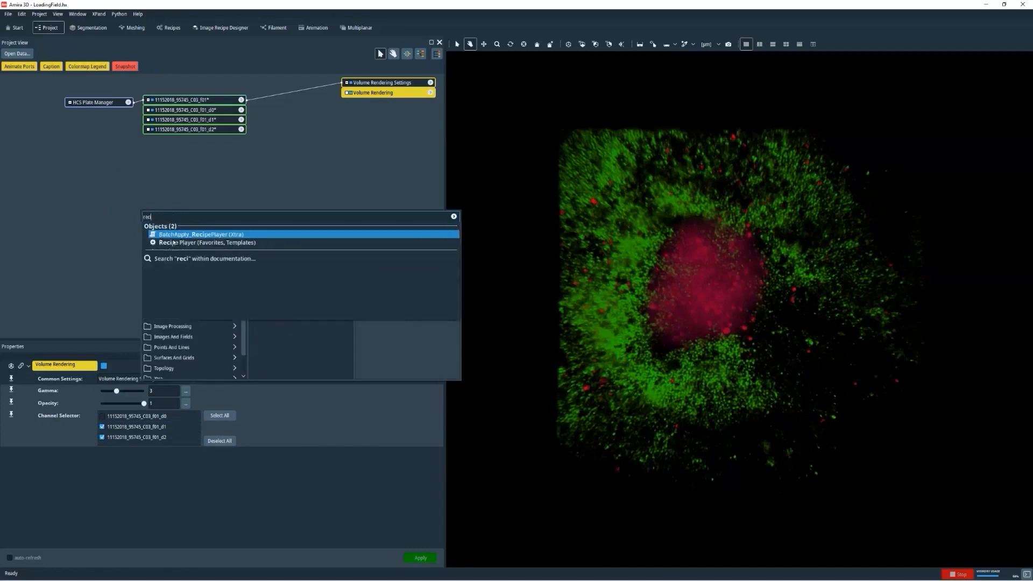
pyautogui.click(178, 243)
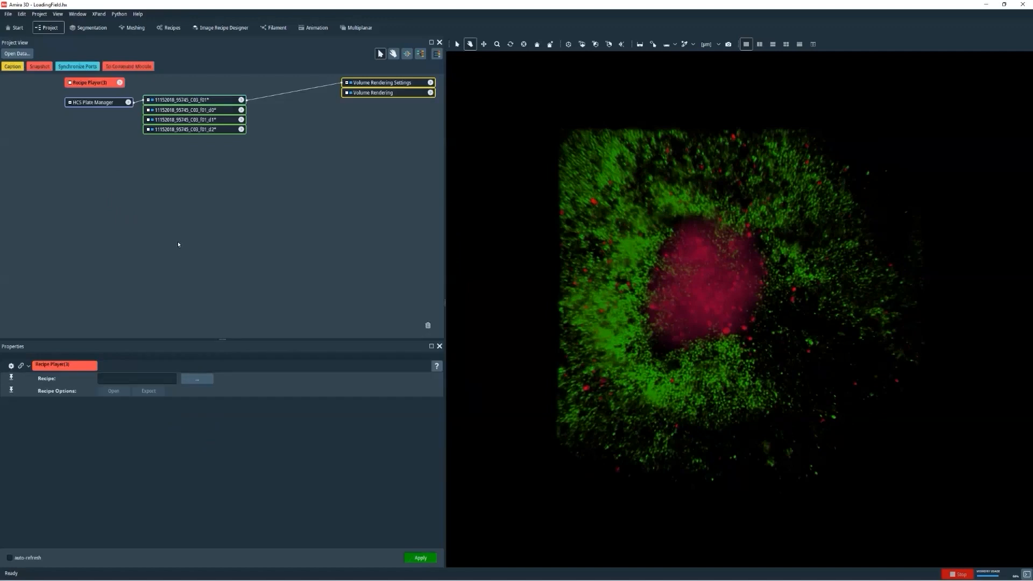
# Step: Load Spheroid_ThresholdCancerCells.hxrecipe from the Case 2 folder into the Recipe Player
pyautogui.click(196, 380)
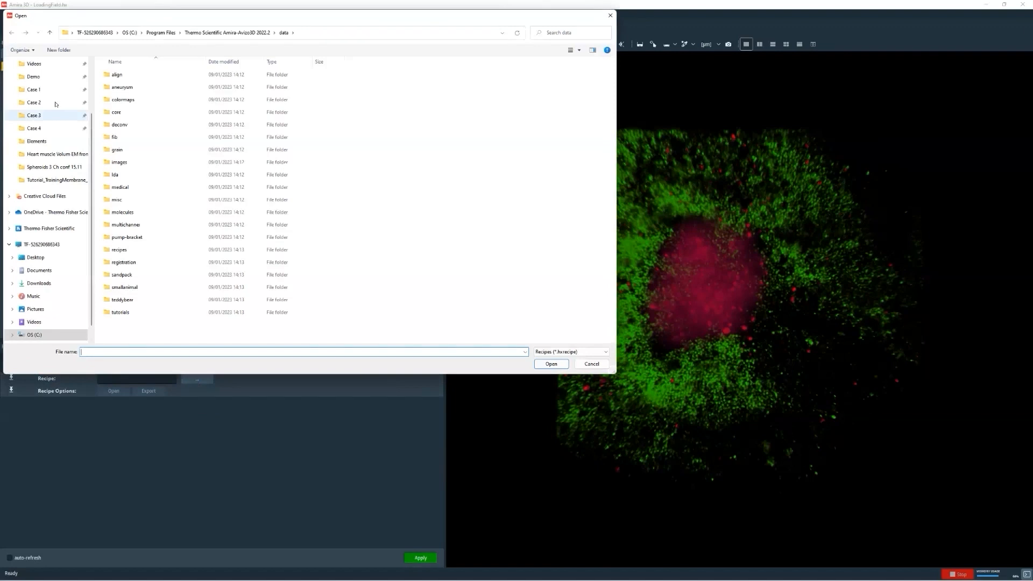
pyautogui.click(55, 102)
pyautogui.click(129, 102)
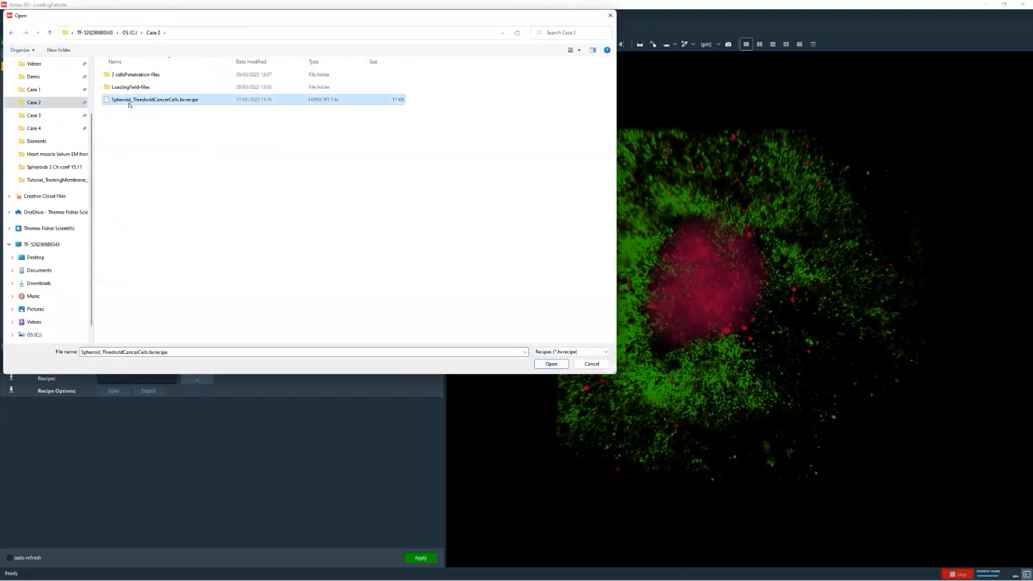
pyautogui.click(551, 364)
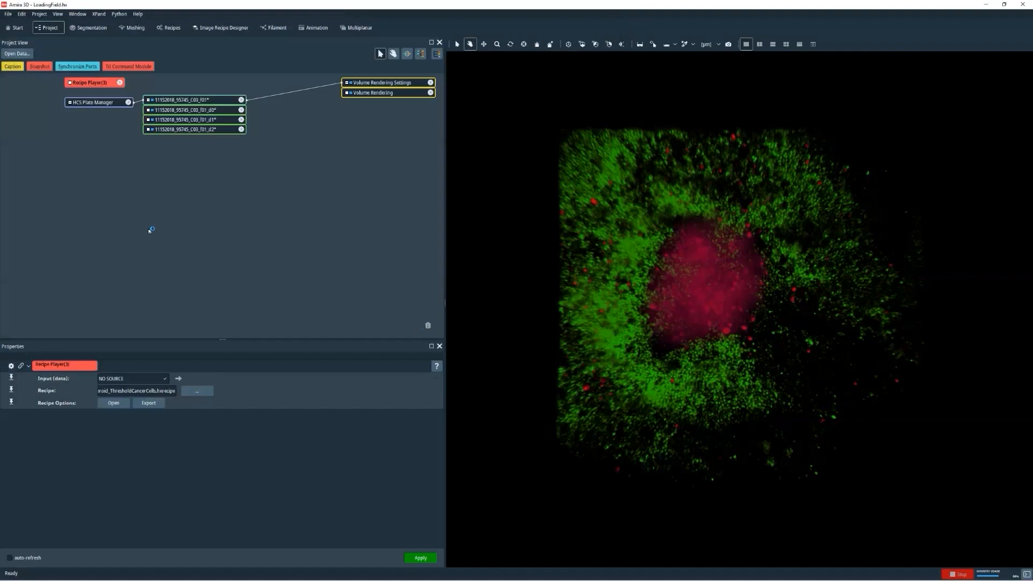
# Step: Set the multichannel image 11152018_95745_C03_f01 as the recipe's input data and run the recipe
pyautogui.click(154, 382)
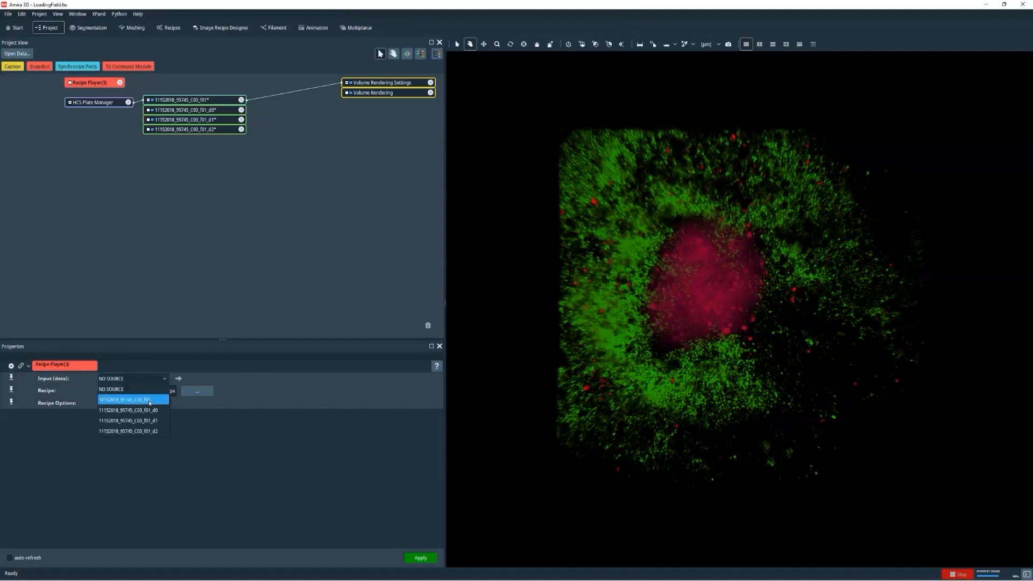
pyautogui.click(149, 401)
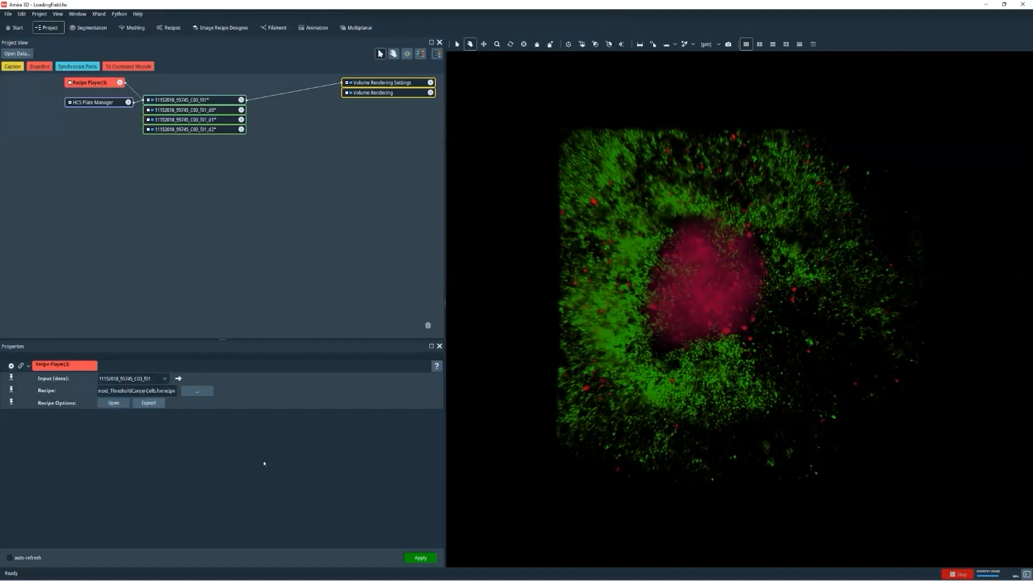
pyautogui.click(419, 559)
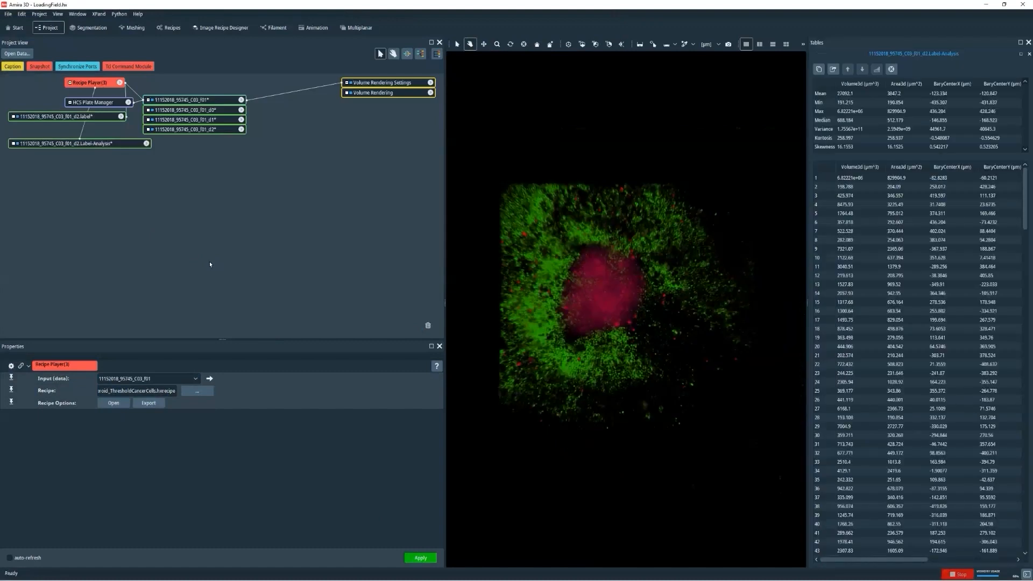
# Step: Attach an Ortho Slice to the d2 label result and hide the Volume Rendering
pyautogui.moveTo(85, 144); pyautogui.dragTo(103, 180)
pyautogui.moveTo(83, 116); pyautogui.dragTo(112, 161)
pyautogui.rightClick(112, 161)
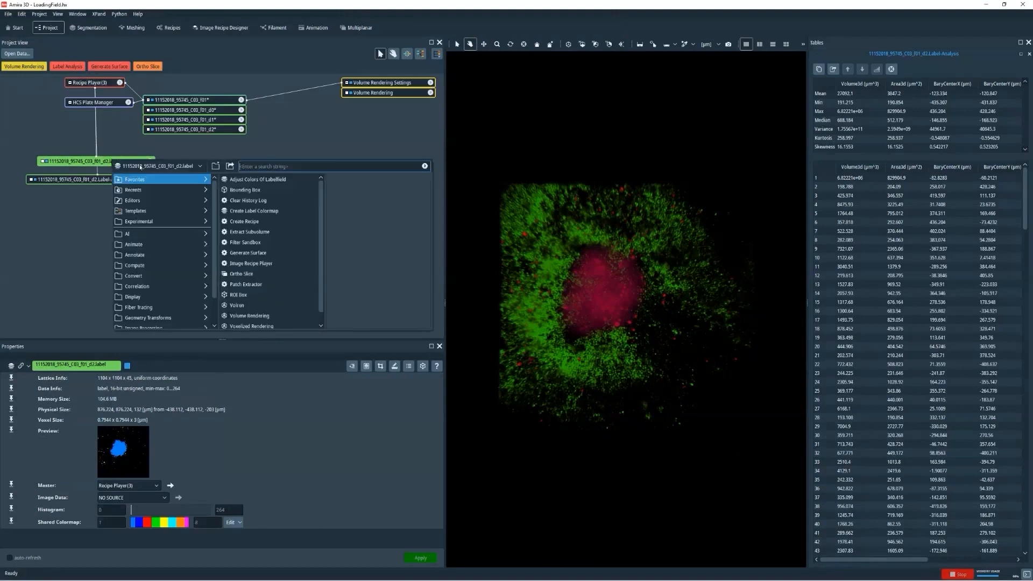
pyautogui.click(241, 274)
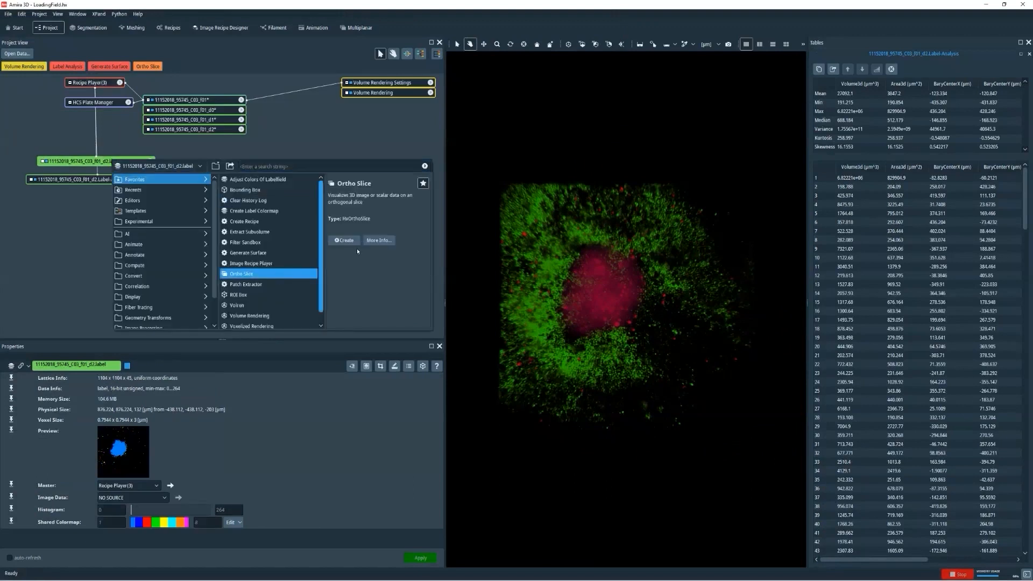
pyautogui.click(353, 241)
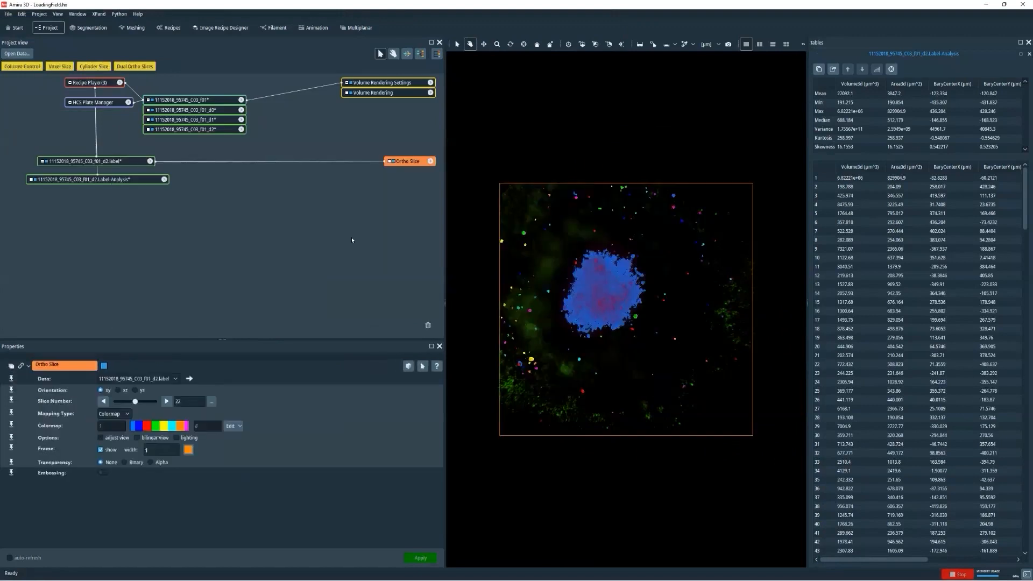
pyautogui.click(349, 92)
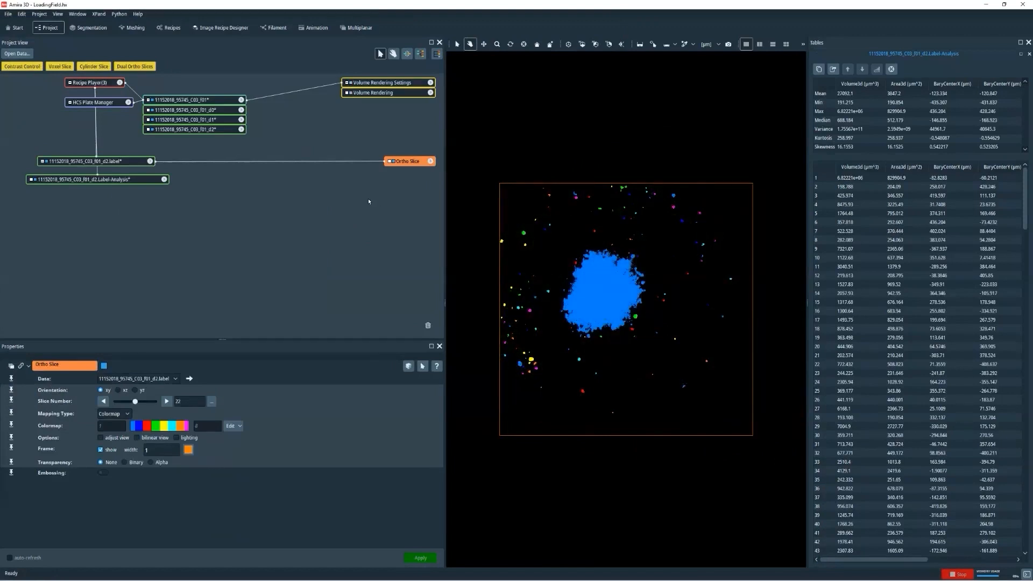
# Step: Examine the per-object measurements in the d2 Label-Analysis table
pyautogui.click(104, 181)
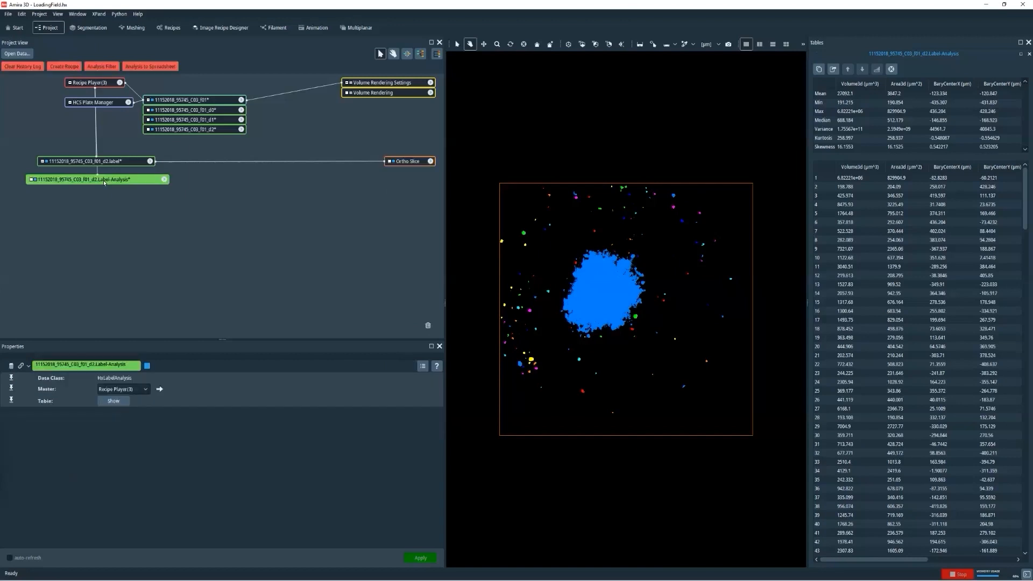
pyautogui.click(859, 179)
# Step: Review the processing modules of the Recipe Player's recipe, and export them into the project
pyautogui.click(86, 83)
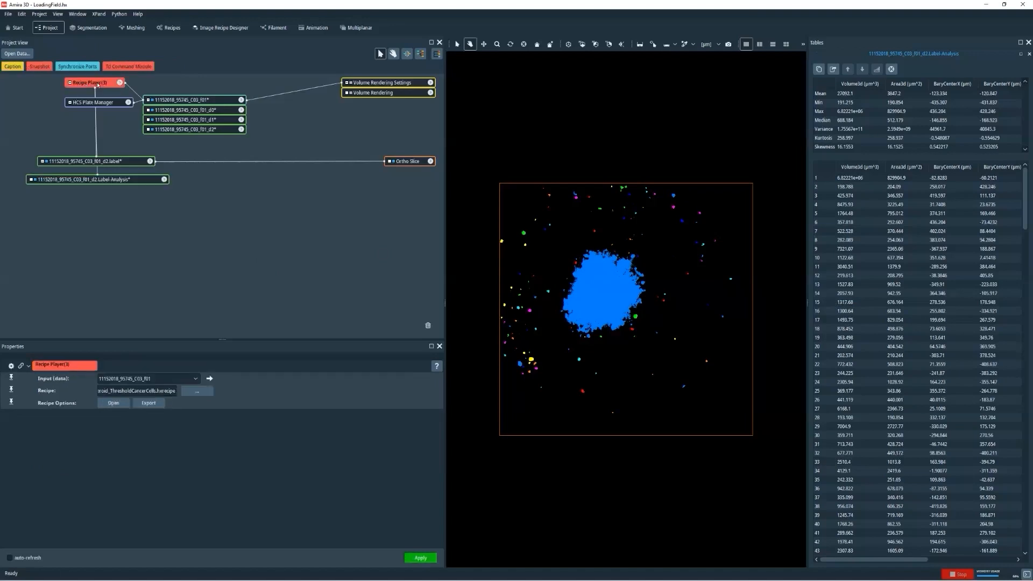
pyautogui.click(121, 407)
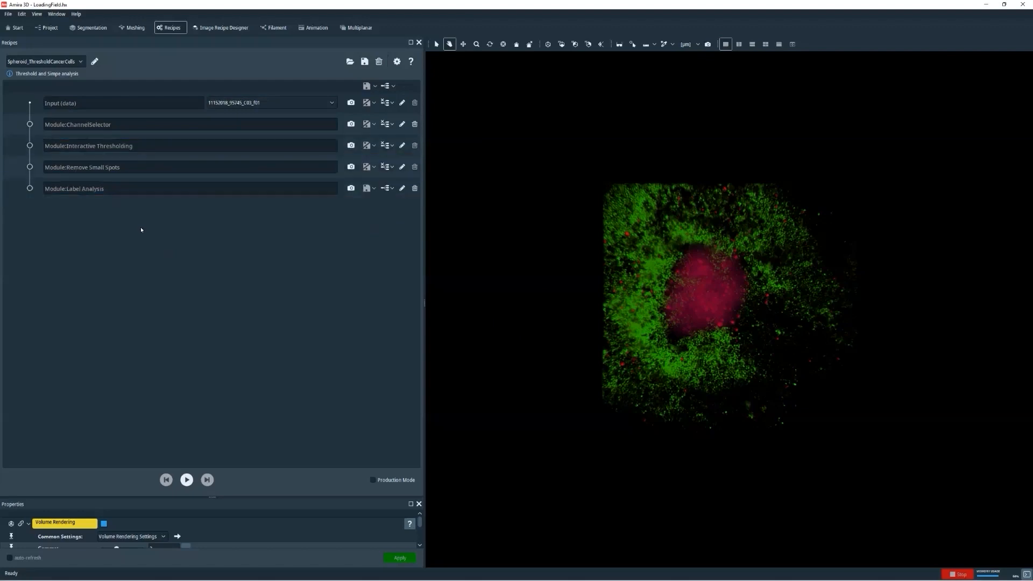
pyautogui.click(50, 28)
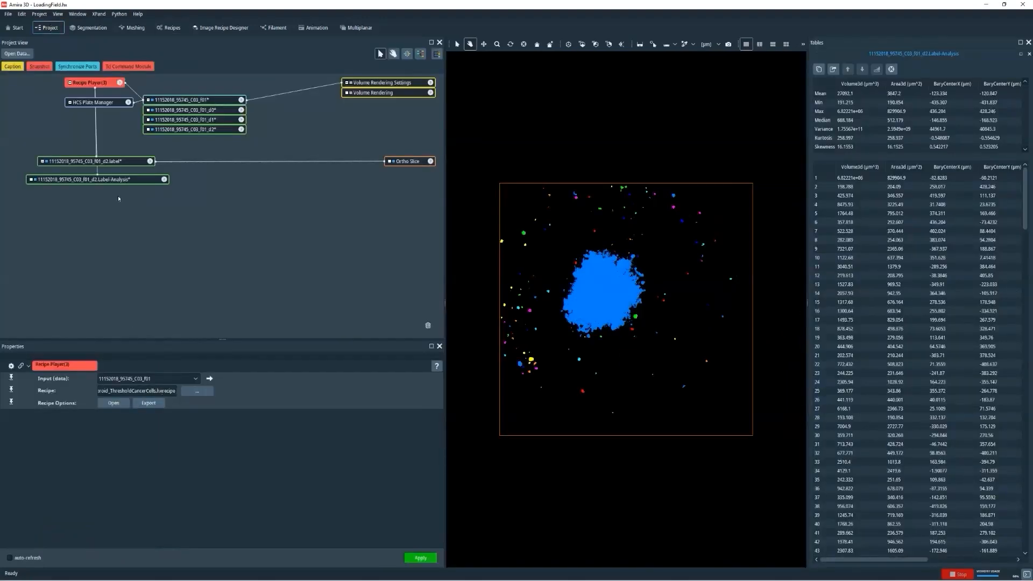
pyautogui.click(148, 403)
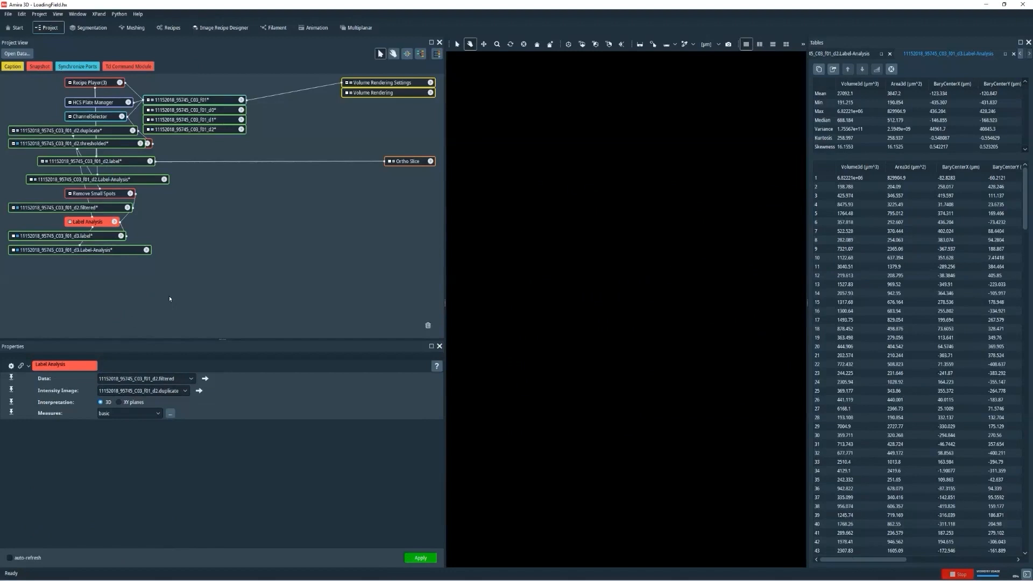
# Step: Switch to the Amira window with the 3 cellsPenetration.hx project and maximize it
pyautogui.moveTo(425, 580)
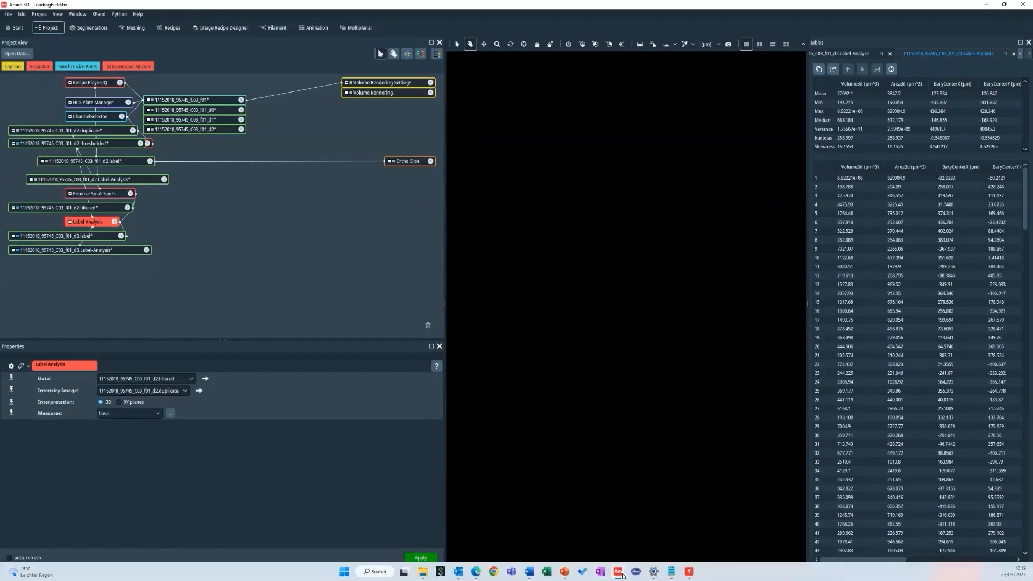
pyautogui.moveTo(622, 576)
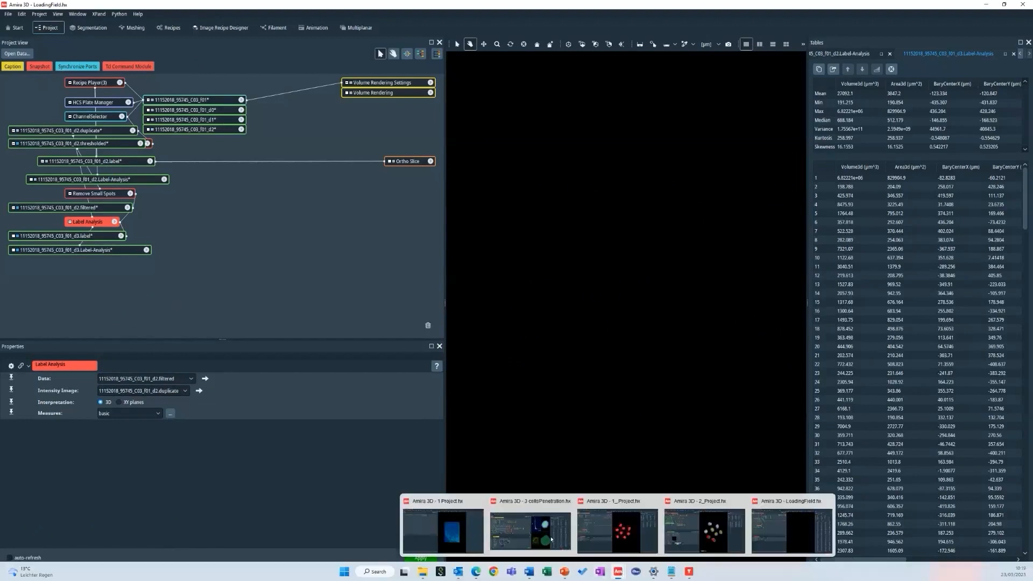
pyautogui.click(552, 540)
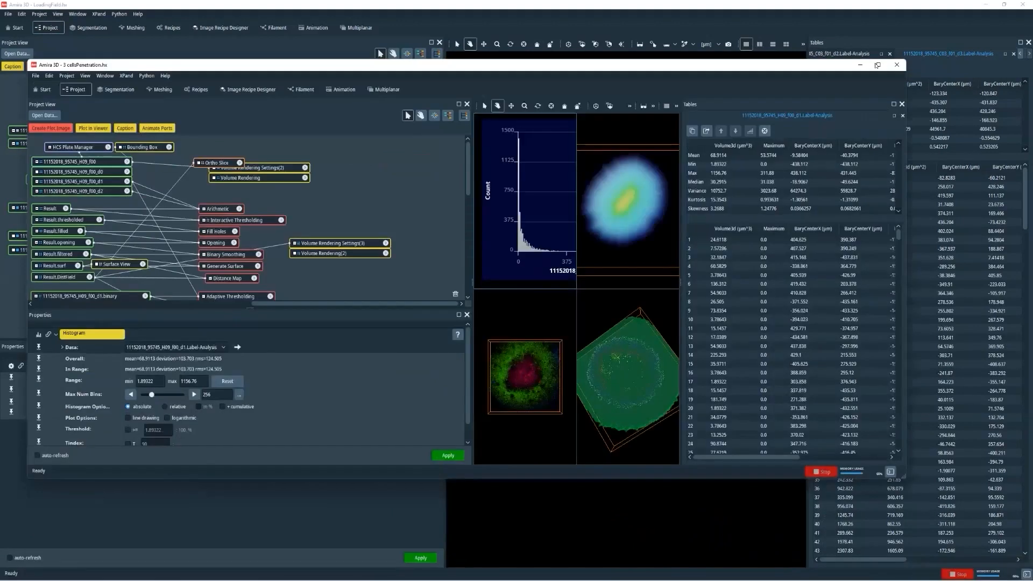
pyautogui.click(877, 65)
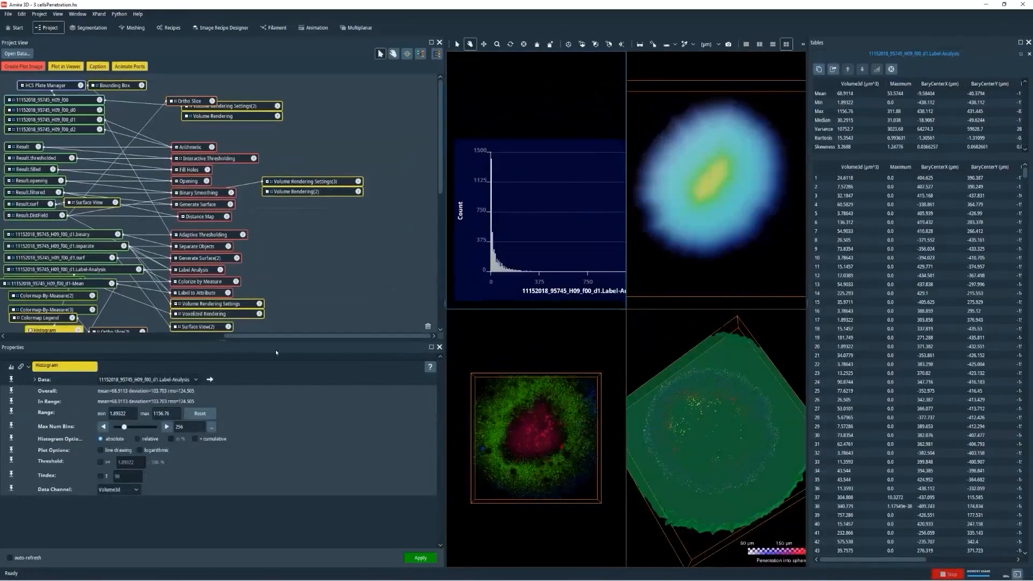
# Step: Inspect the Distance Map module's settings, resizing the project and properties areas as needed
pyautogui.moveTo(227, 339); pyautogui.dragTo(242, 134)
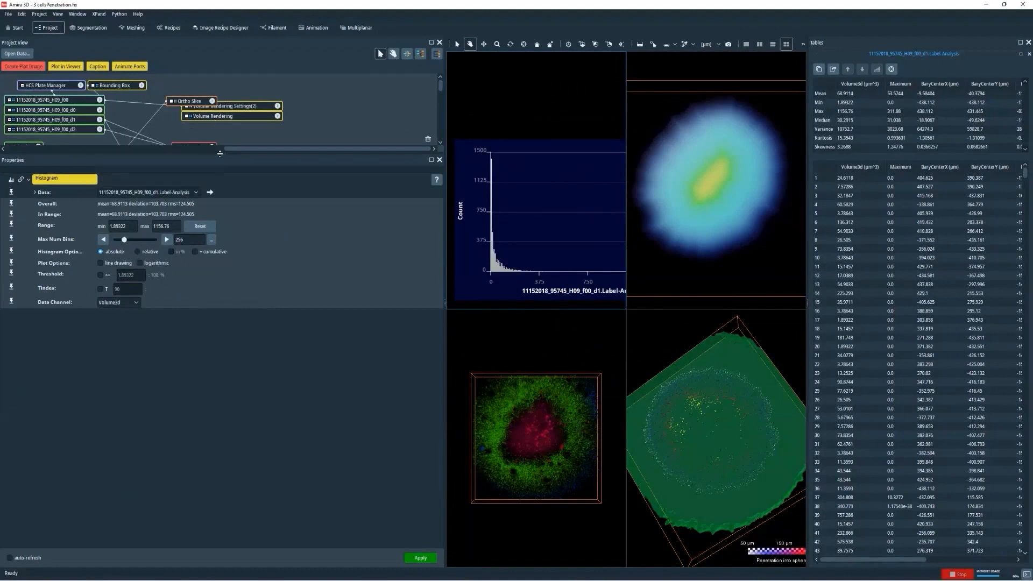
pyautogui.moveTo(220, 153); pyautogui.dragTo(220, 245)
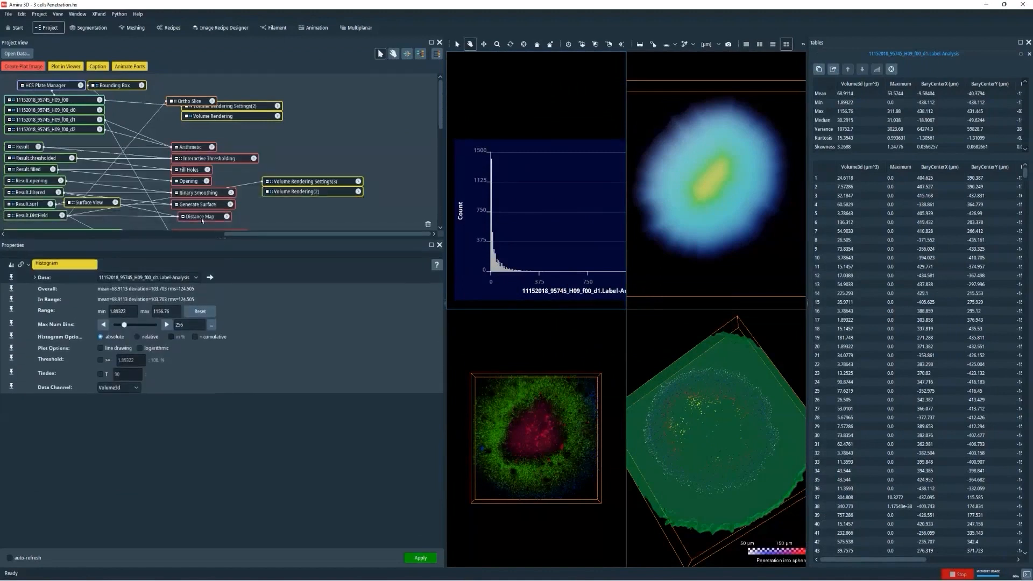
pyautogui.click(201, 216)
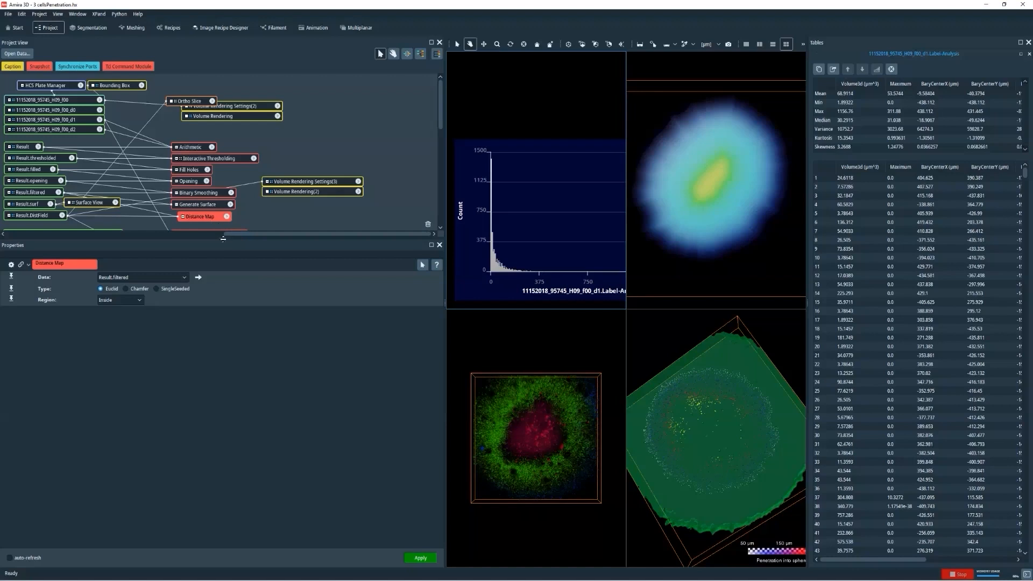
pyautogui.moveTo(223, 246); pyautogui.dragTo(222, 345)
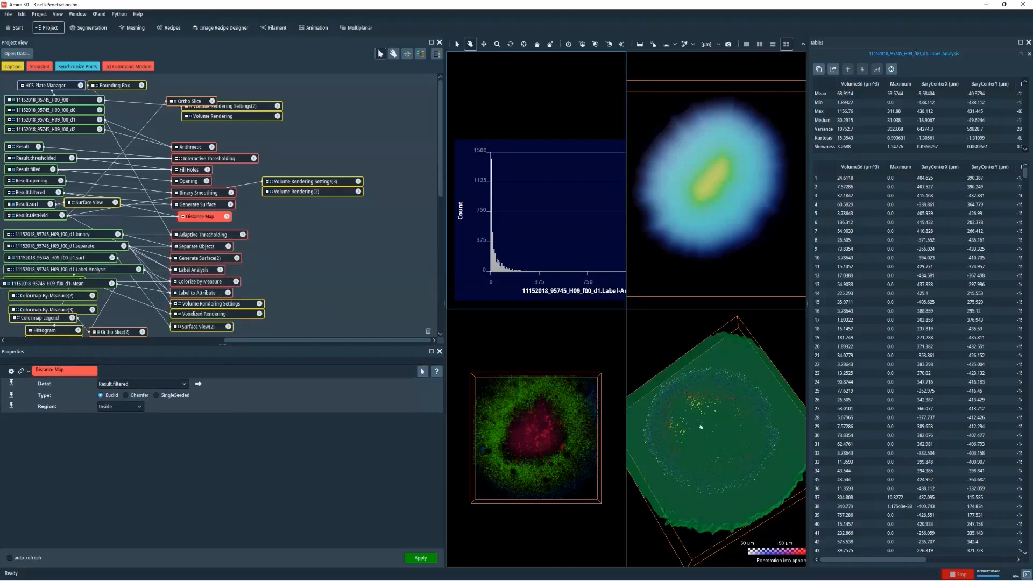
# Step: Enlarge the viewer area and examine the cells penetrating the spheroid surface close up from an oblique angle
pyautogui.scroll(5, 701, 428)
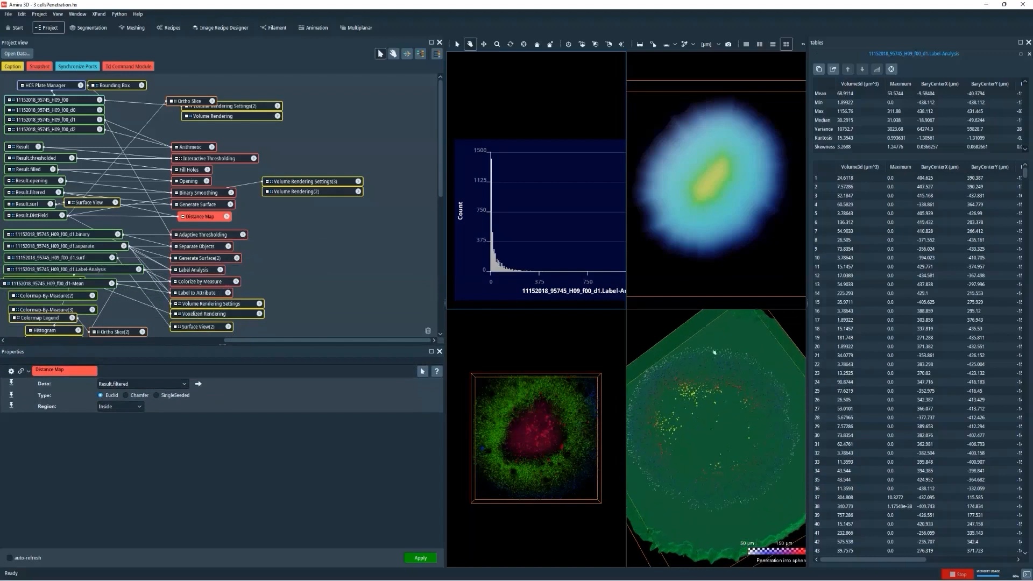
pyautogui.click(842, 275)
pyautogui.moveTo(808, 302); pyautogui.dragTo(923, 304)
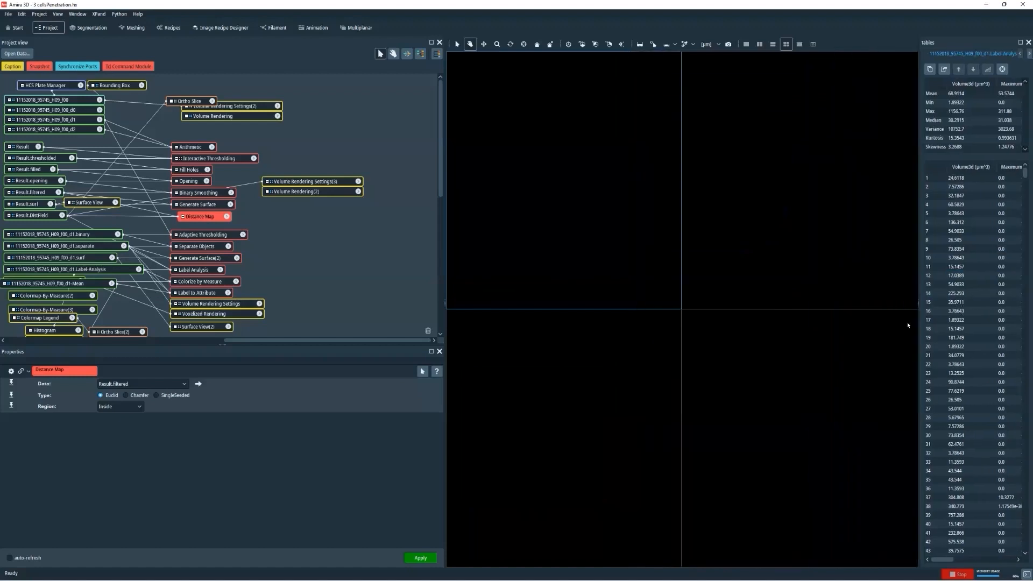
pyautogui.moveTo(782, 424); pyautogui.dragTo(815, 396)
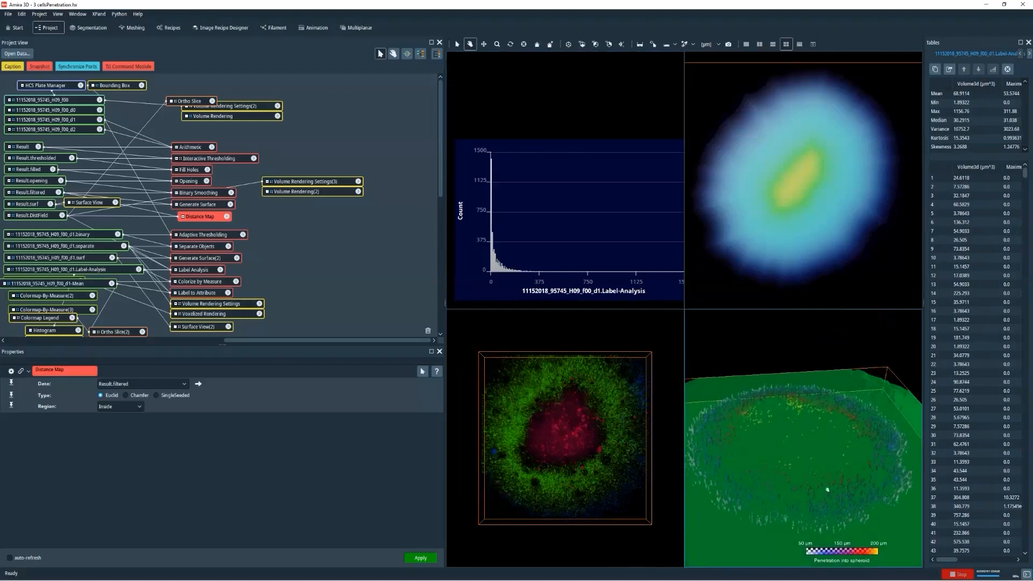